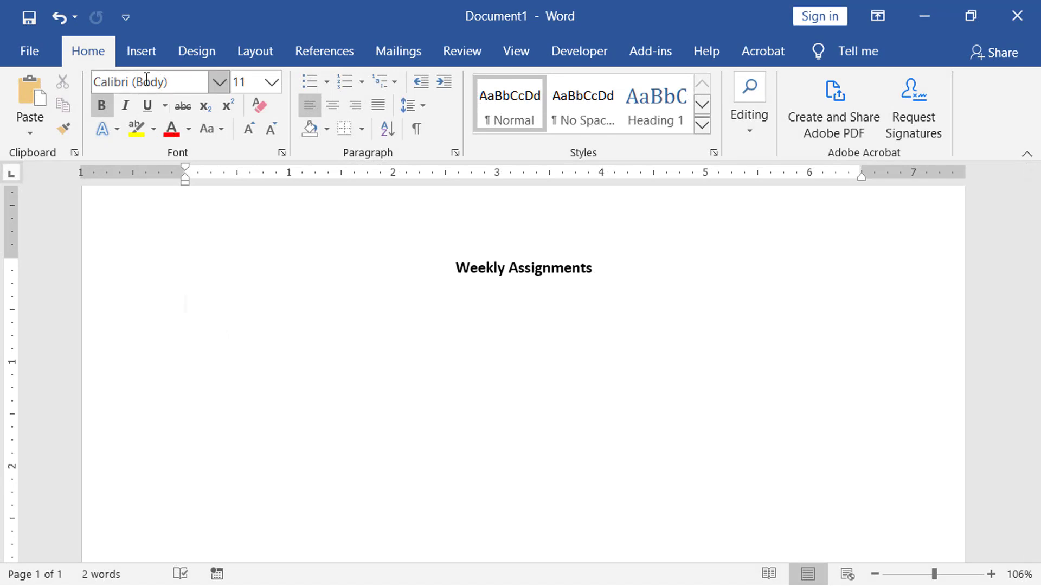
# Insert a table with 4 columns and 2 rows below the Weekly Assignments heading
pyautogui.click(142, 58)
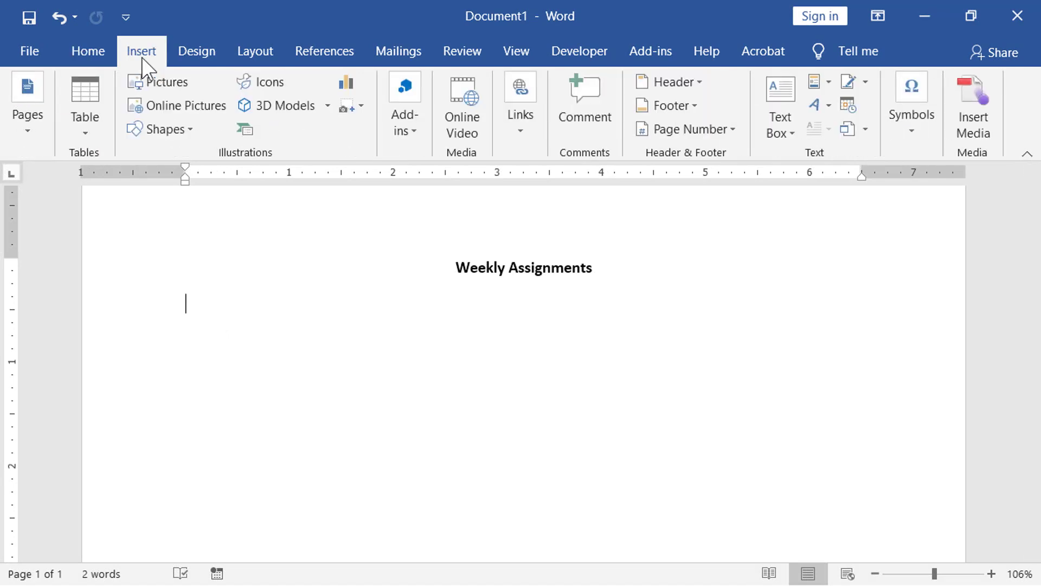
pyautogui.click(96, 137)
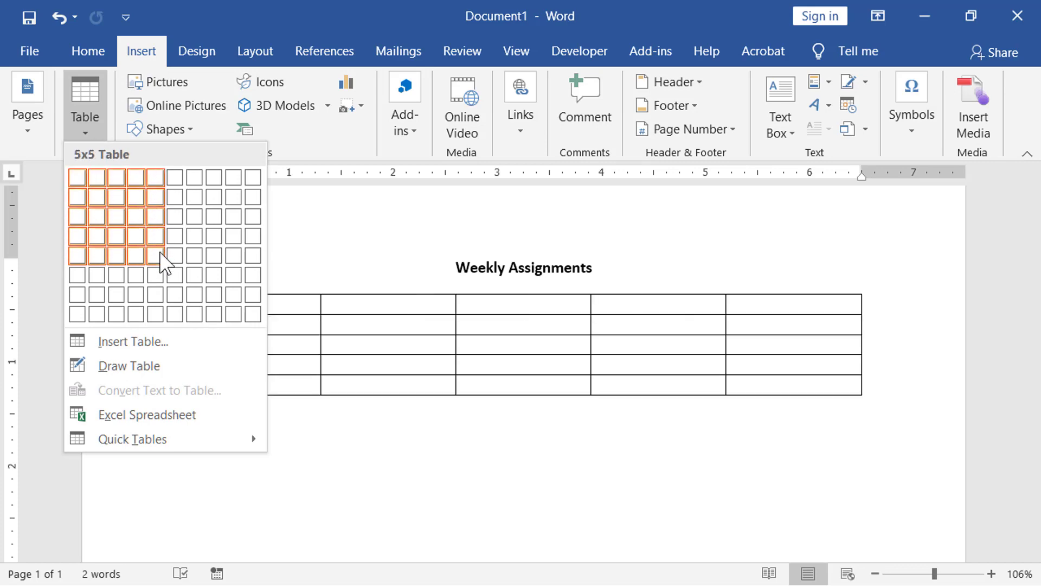
pyautogui.click(184, 348)
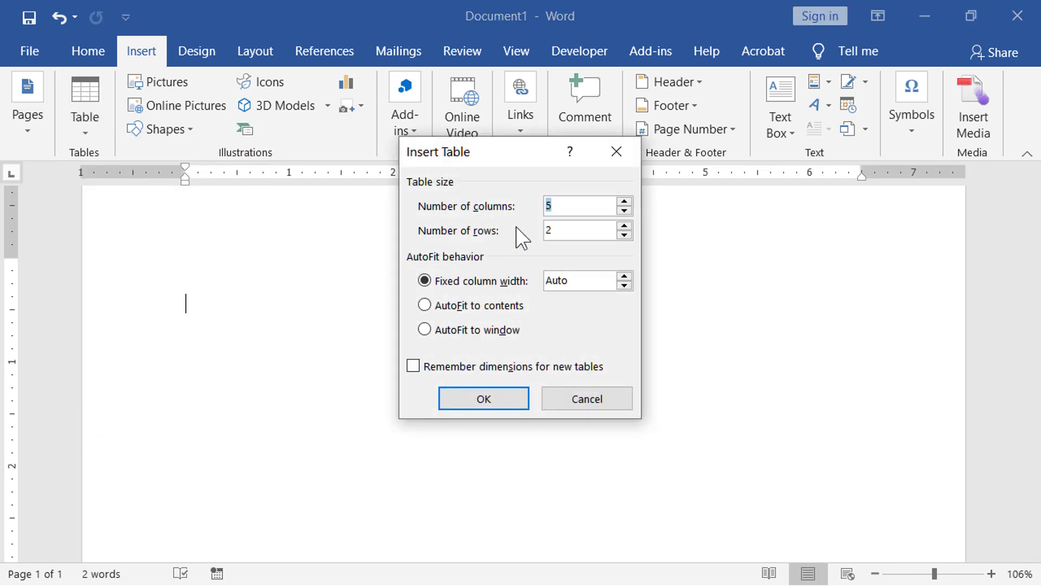
pyautogui.click(624, 211)
pyautogui.click(499, 408)
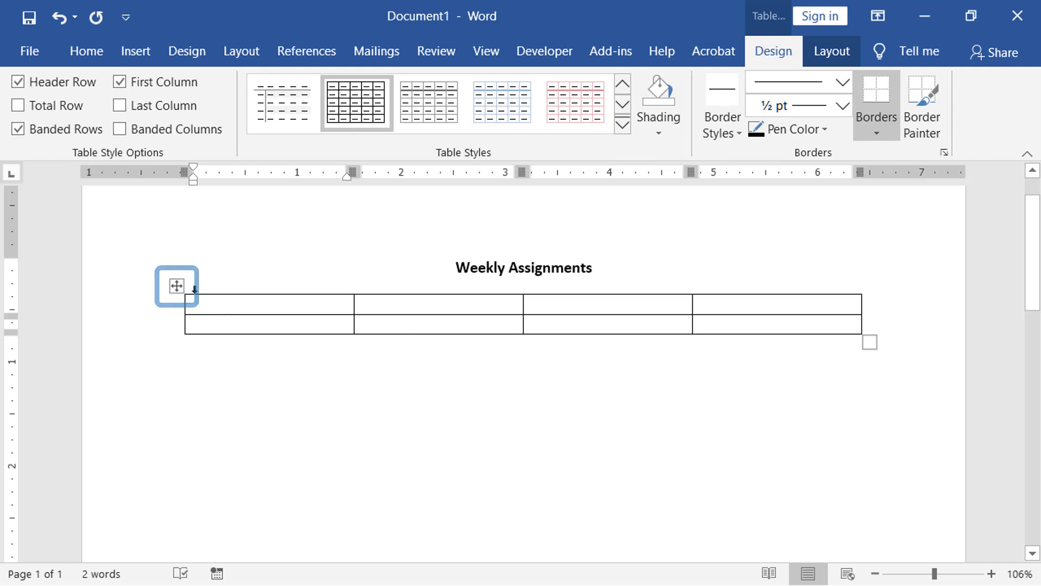
# Add the caption "Table 1: Weekly Assignments and Readings" above the table
pyautogui.click(178, 286)
pyautogui.rightClick(178, 285)
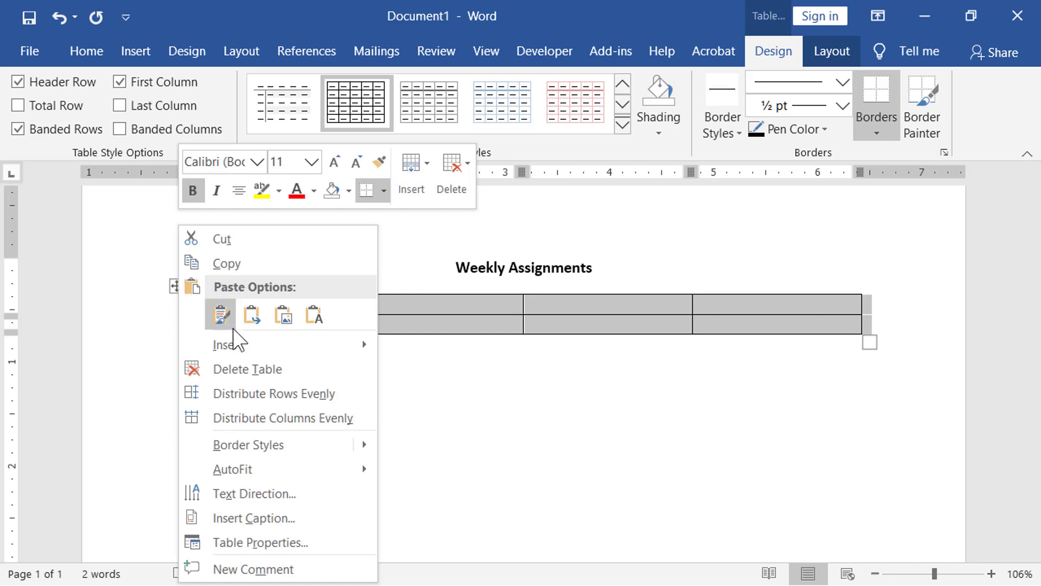
pyautogui.click(317, 531)
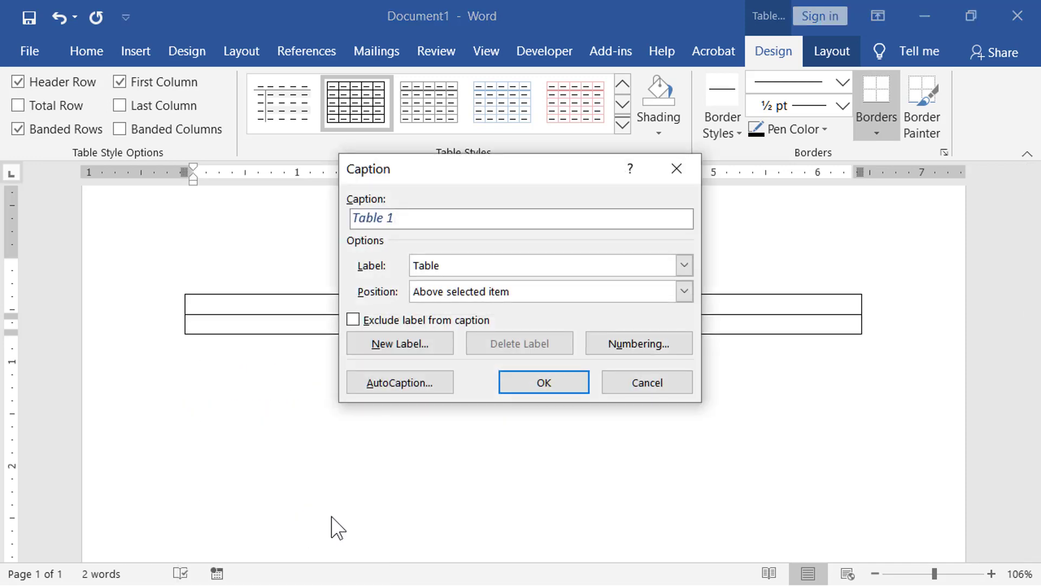
pyautogui.write(': Weekly Assignments and ')
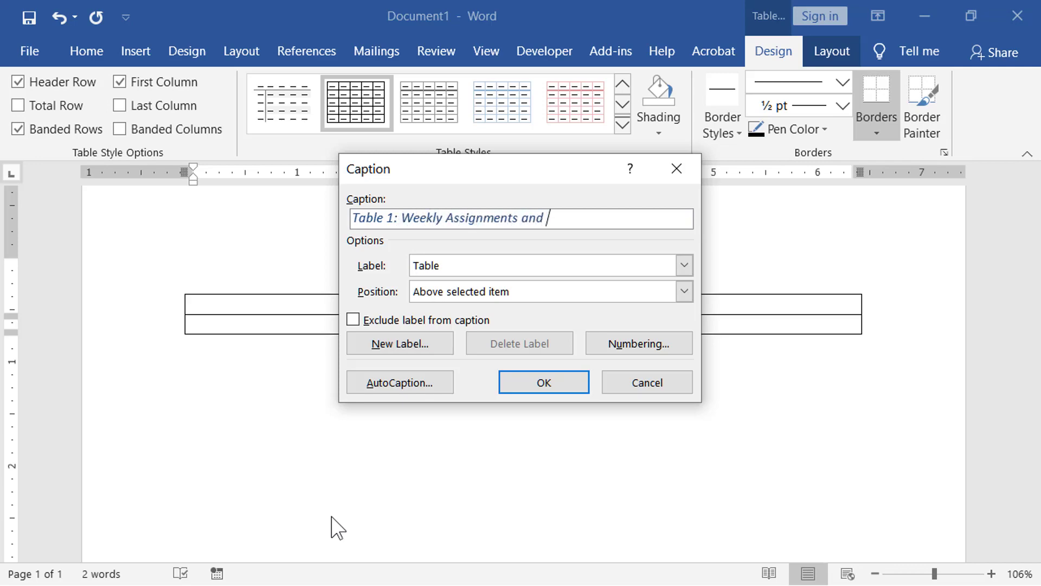
pyautogui.write('Readings')
pyautogui.click(557, 386)
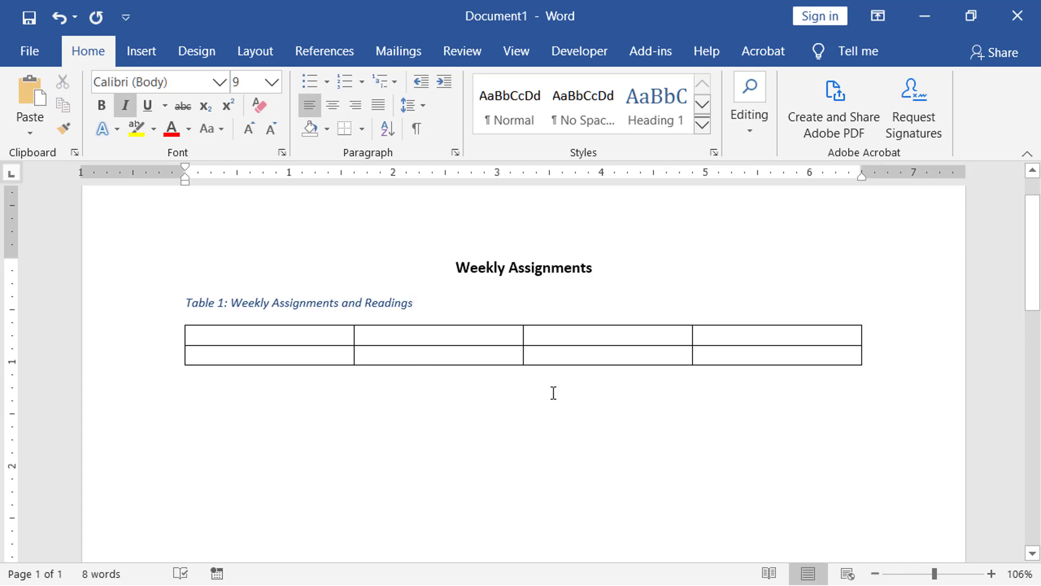
pyautogui.click(553, 392)
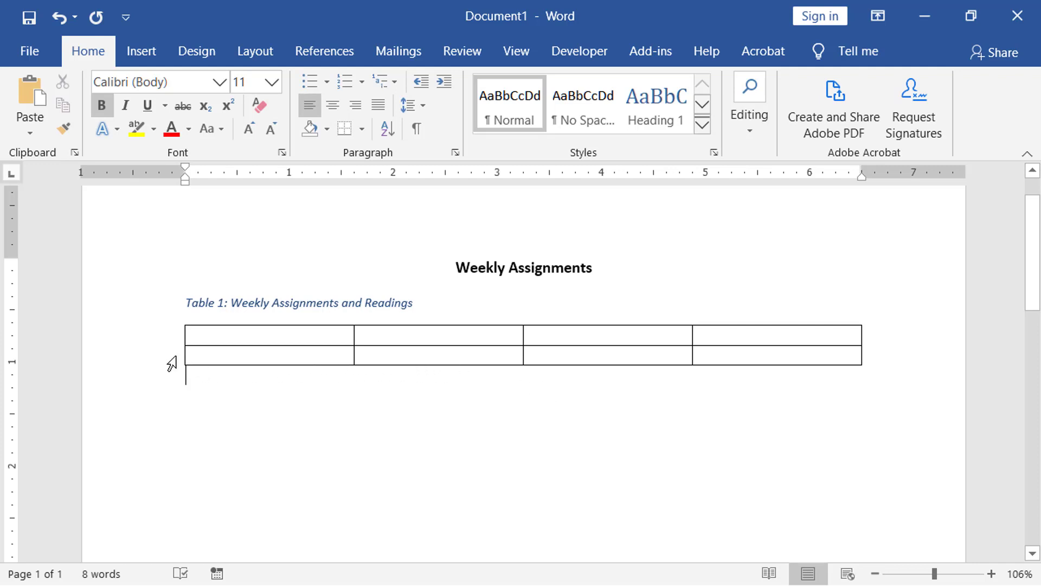
# Set the table's first row to repeat as header row at the top of each page
pyautogui.click(166, 339)
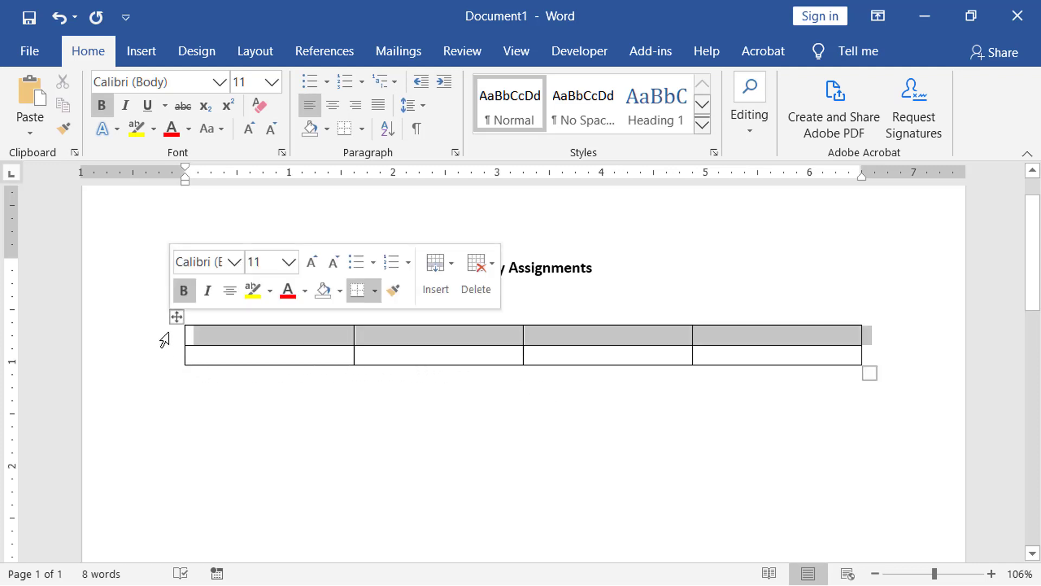
pyautogui.rightClick(212, 350)
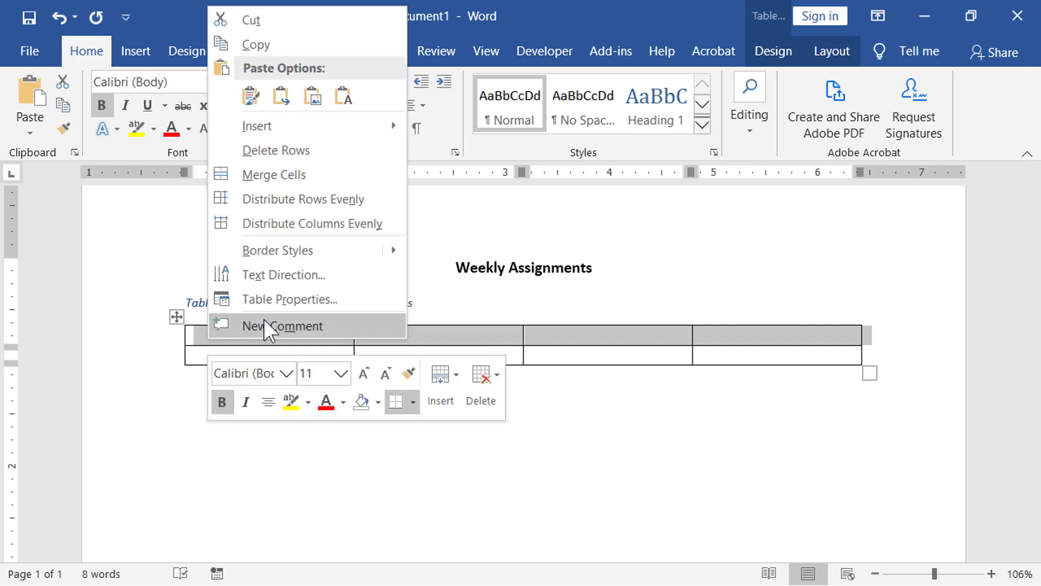
pyautogui.click(356, 307)
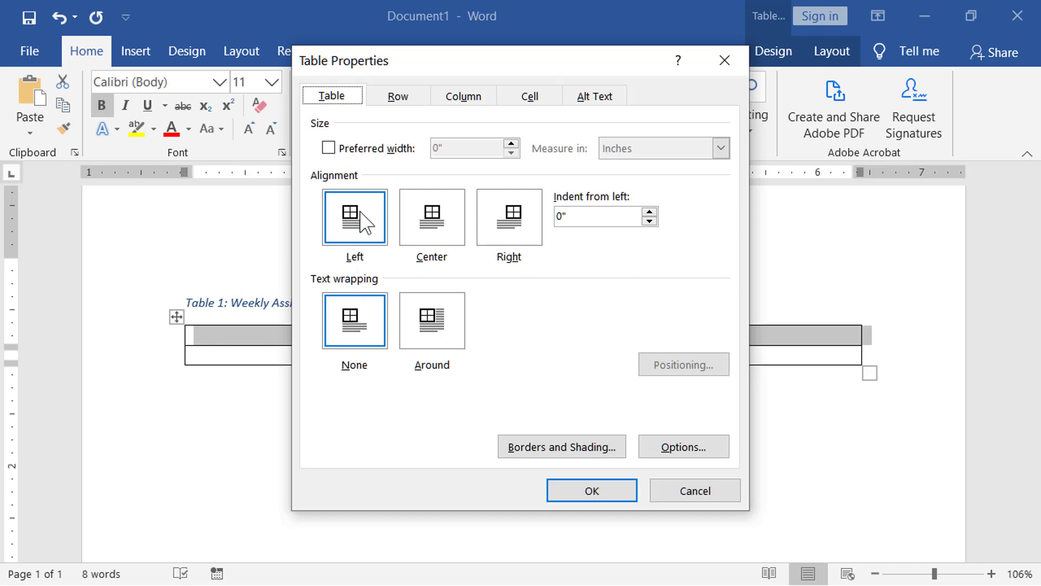
pyautogui.click(401, 101)
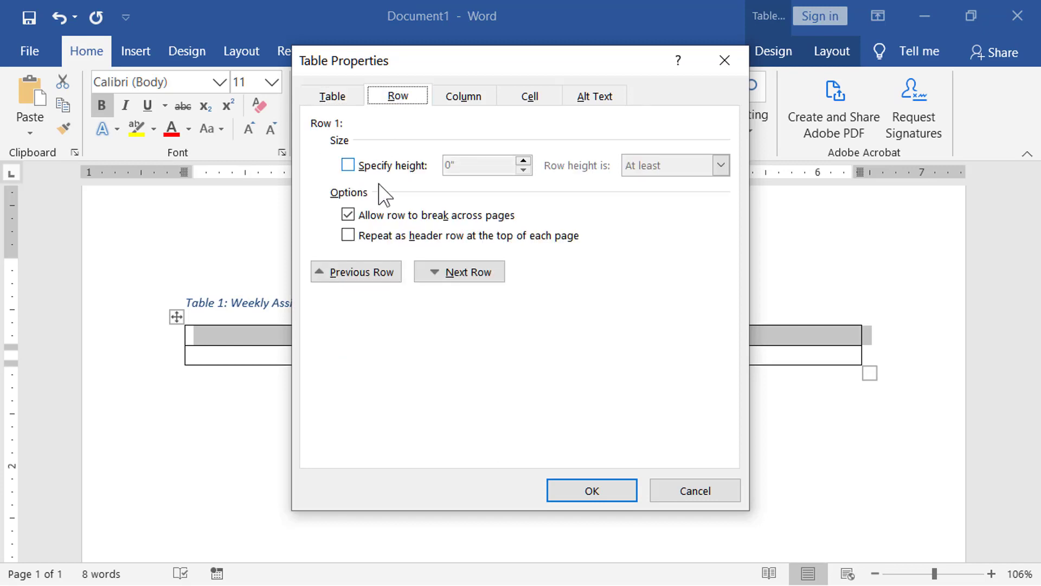
pyautogui.click(349, 234)
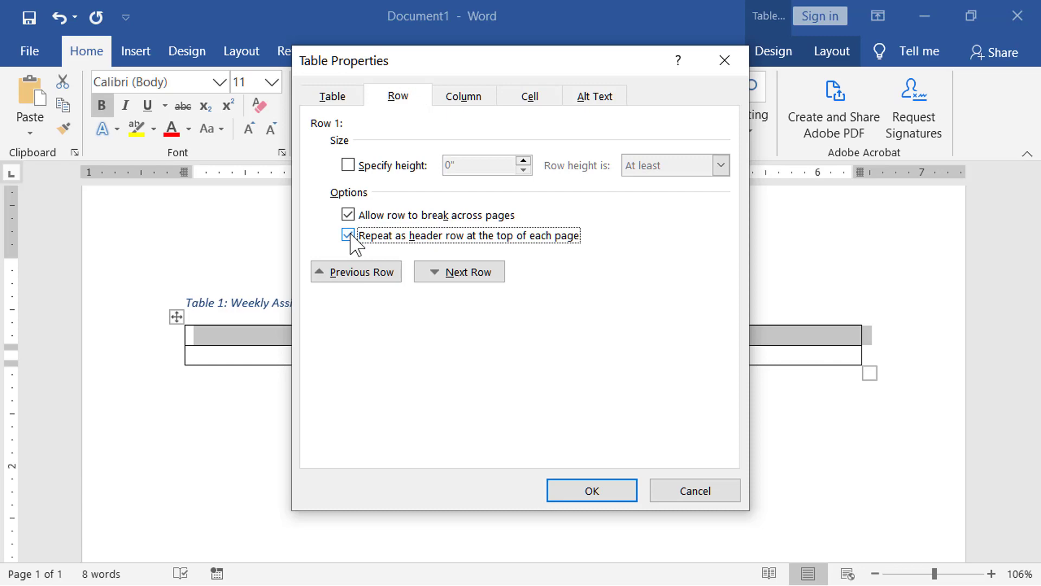
pyautogui.click(577, 498)
pyautogui.click(576, 497)
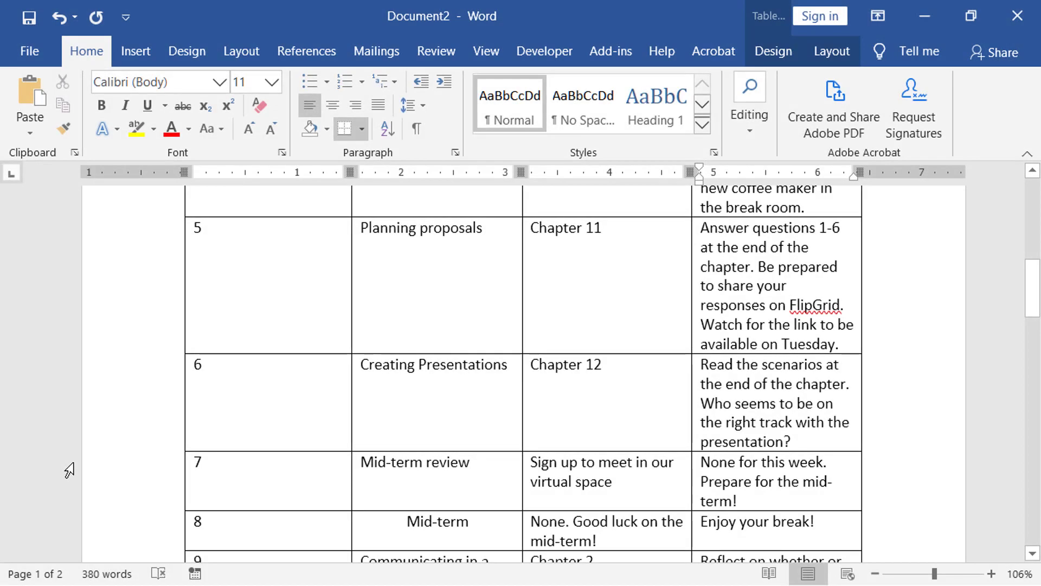
# Examine how the header row carries over to the second page in the completed assignments table
pyautogui.scroll(-5, 70, 468)
pyautogui.scroll(-12, 73, 467)
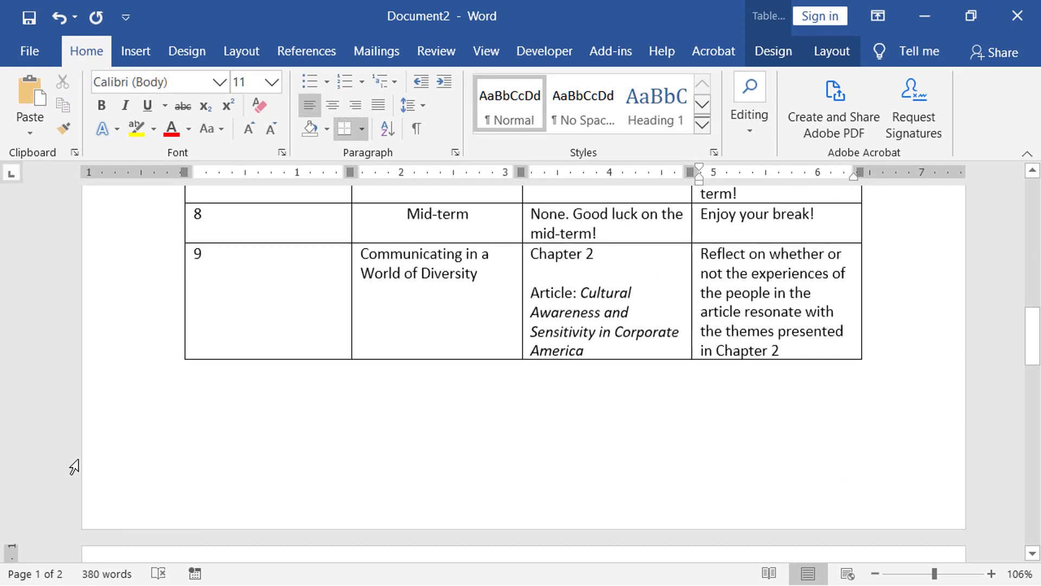
pyautogui.scroll(-1, 74, 466)
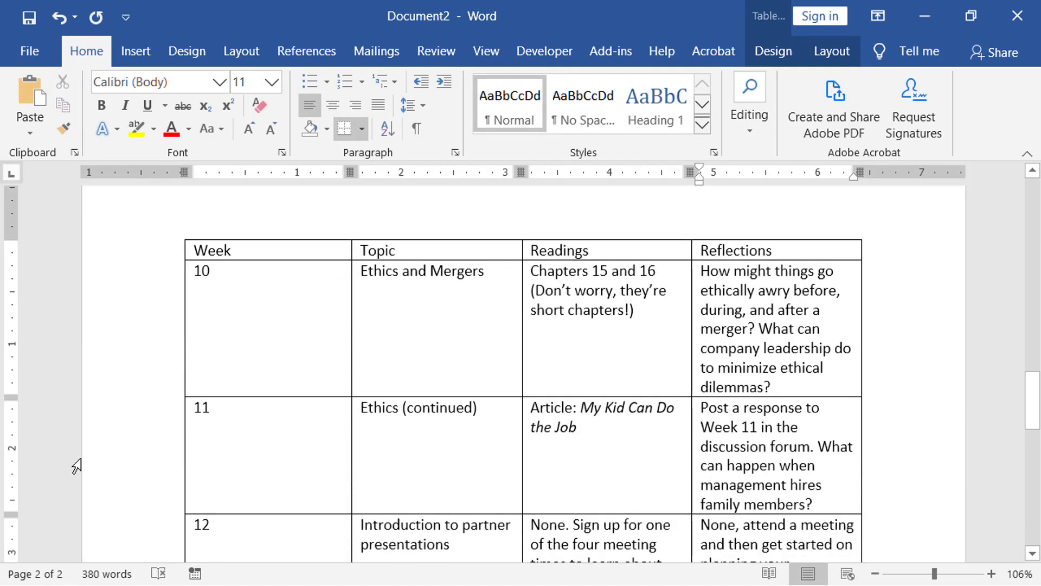
pyautogui.scroll(10, 76, 466)
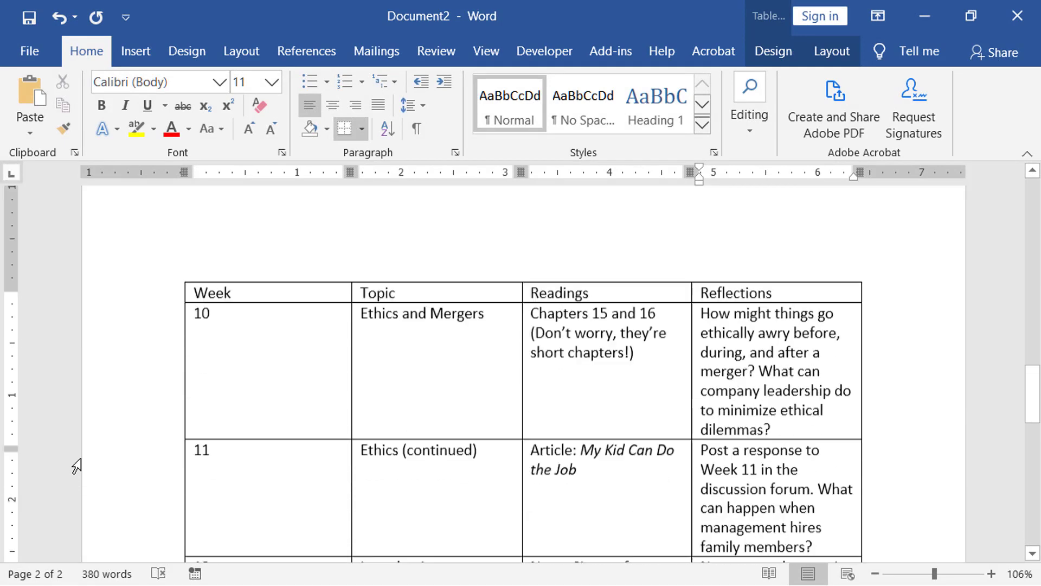
pyautogui.scroll(8, 77, 467)
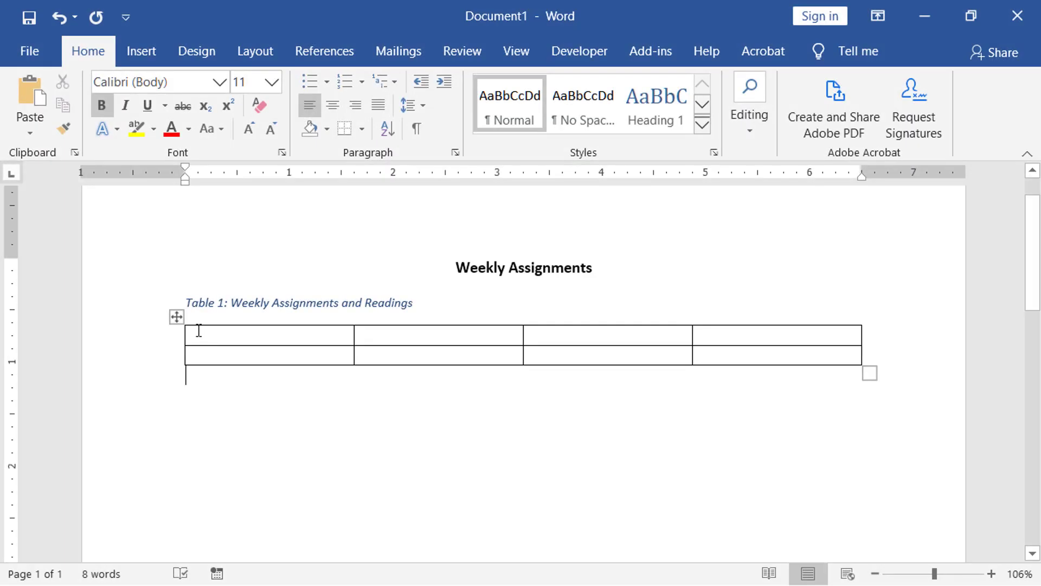
# Turn off the option that allows rows to break across pages for the whole table
pyautogui.click(177, 317)
pyautogui.rightClick(179, 318)
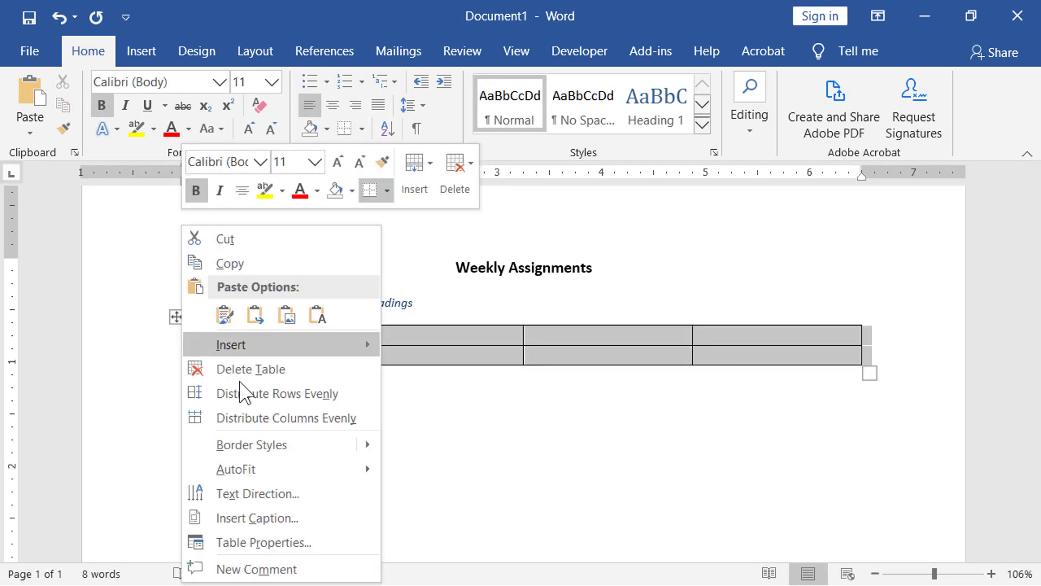
pyautogui.click(328, 541)
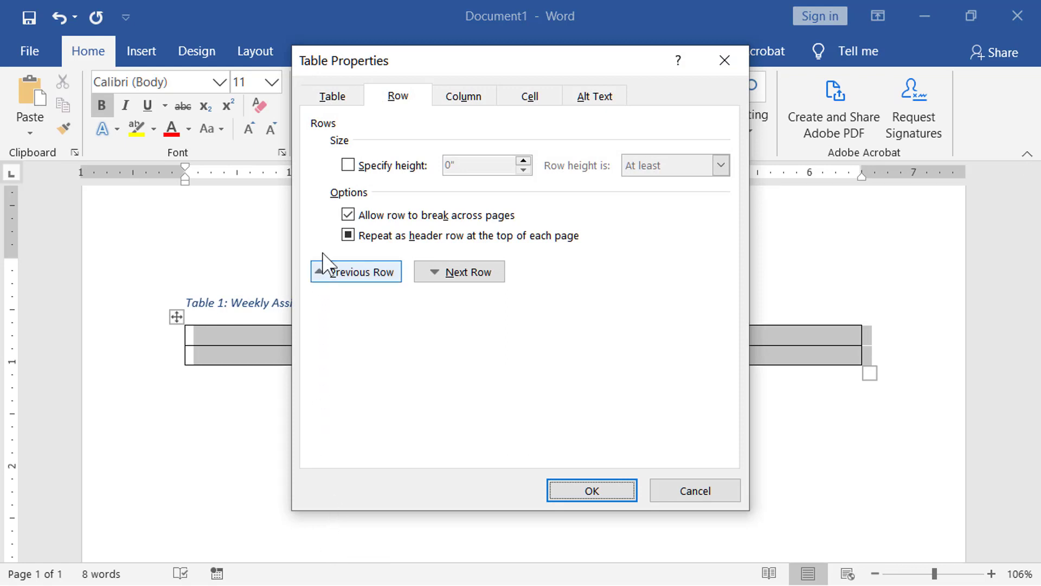
pyautogui.click(348, 215)
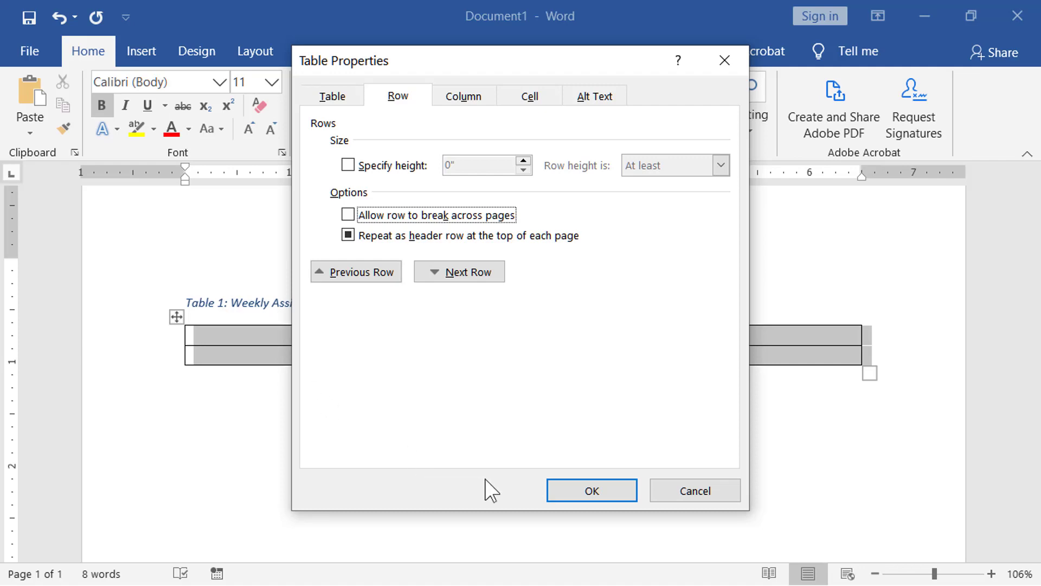
pyautogui.click(556, 491)
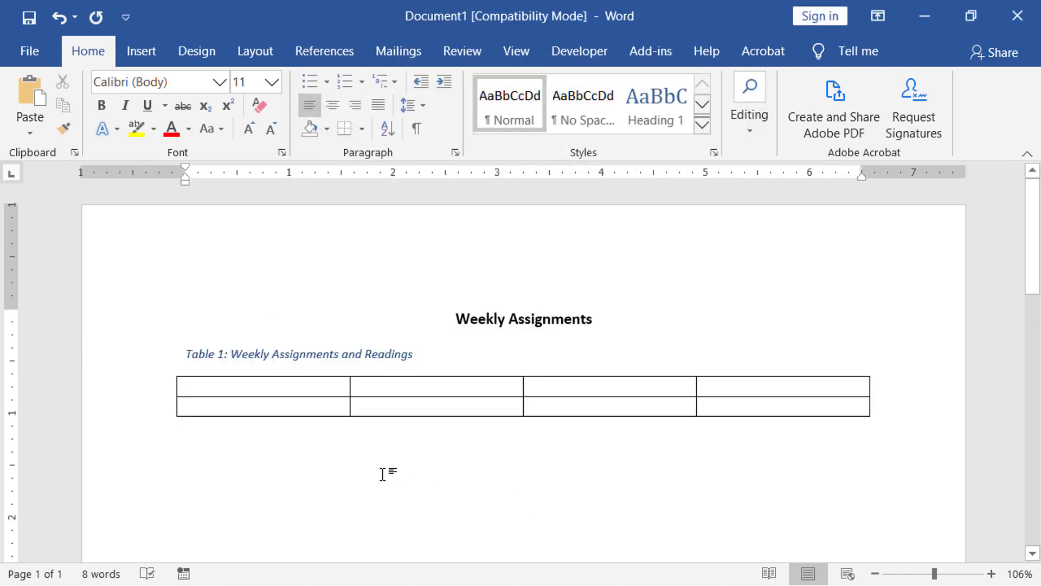
# Fill the table with the headers Week, Topic, Readings and Questions and the entries for weeks 1 and 2, ending with "Bring your discussion questions."
pyautogui.click(237, 387)
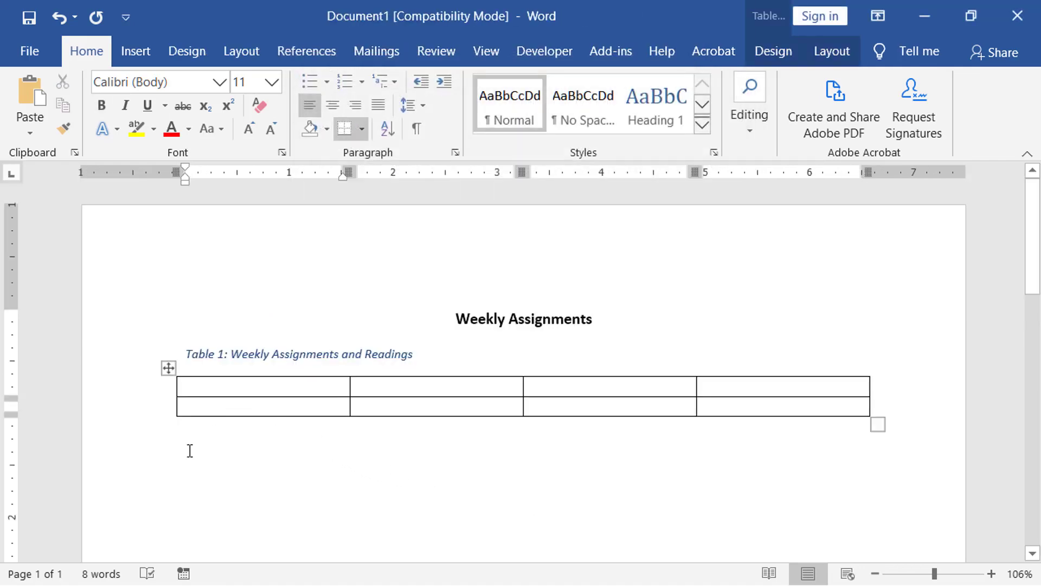
pyautogui.write('Week')
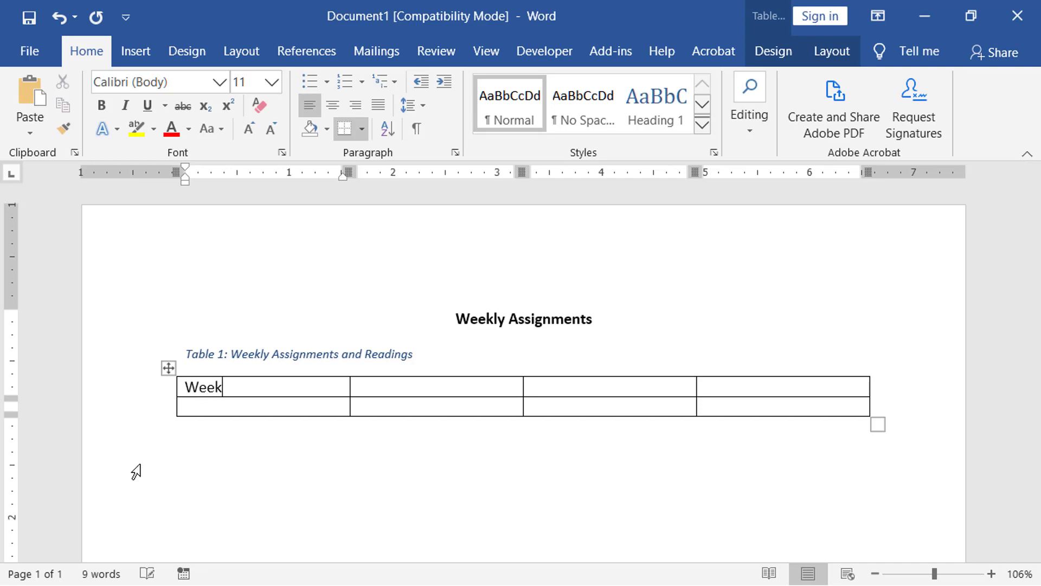
pyautogui.press('Tab')
pyautogui.write('To')
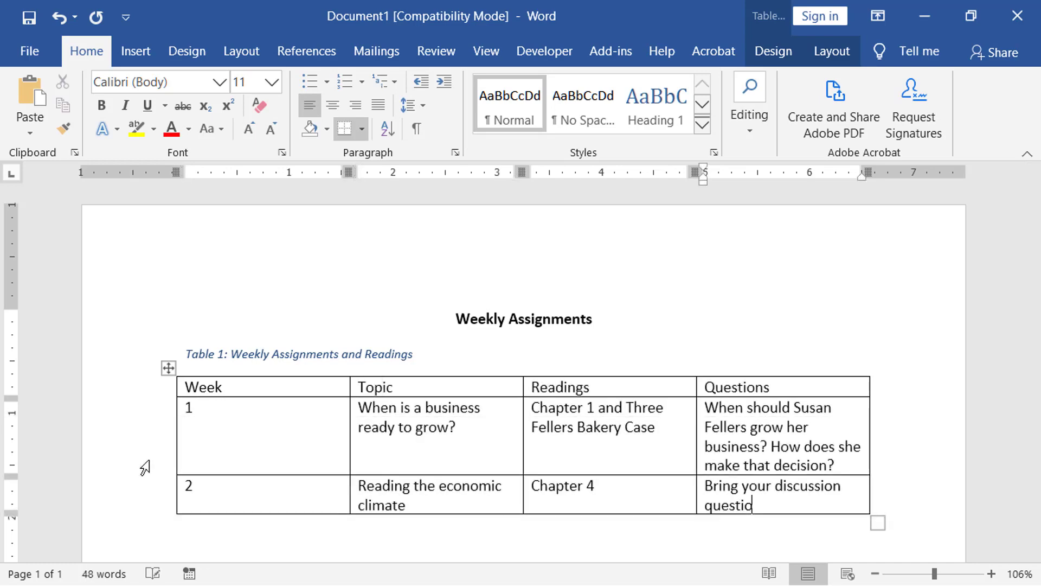
pyautogui.write('ns.')
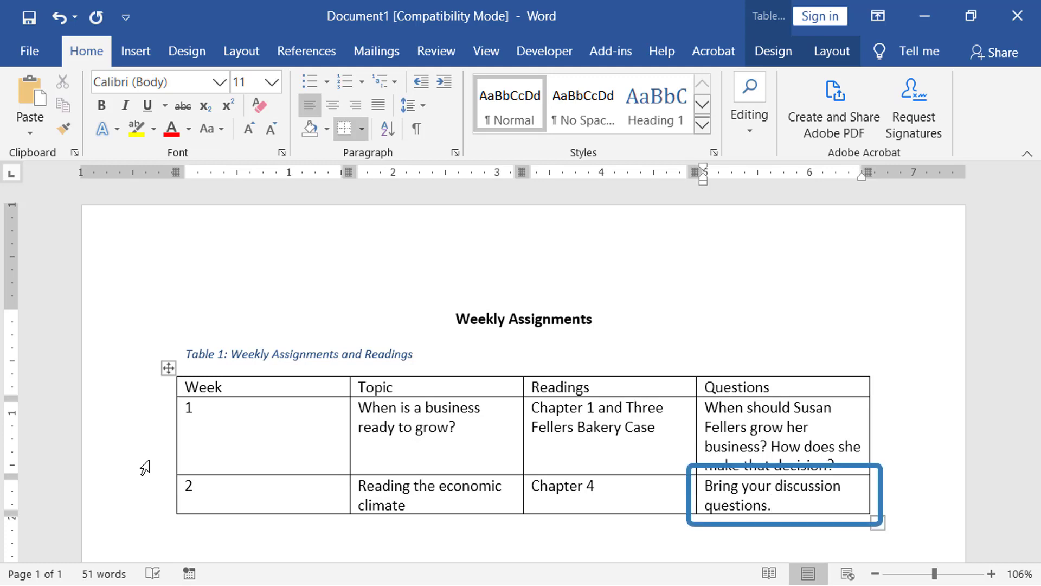
# Add an empty row below the week 2 row and delete that row again
pyautogui.press('Tab')
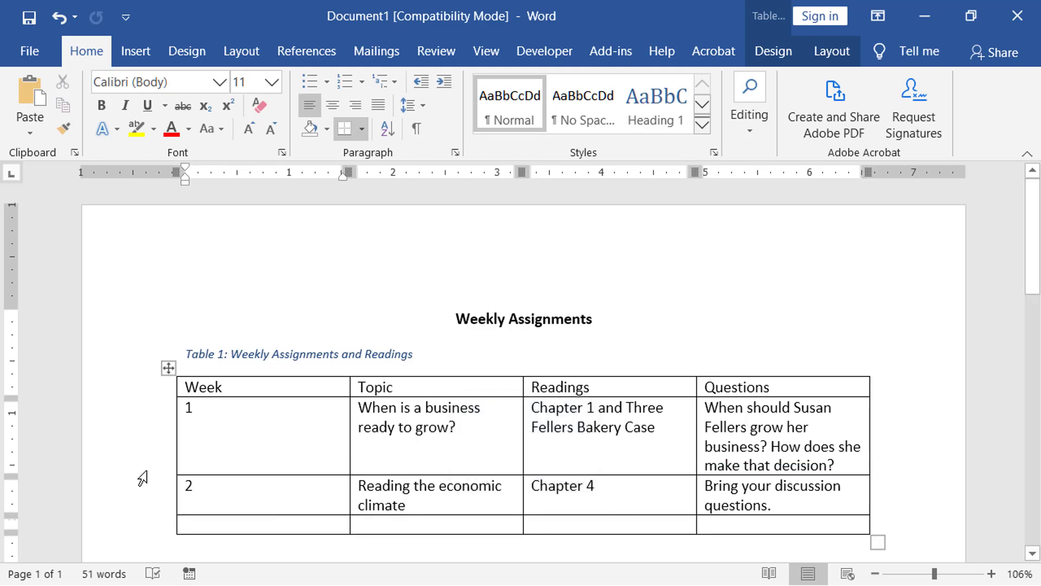
pyautogui.click(156, 527)
pyautogui.rightClick(200, 527)
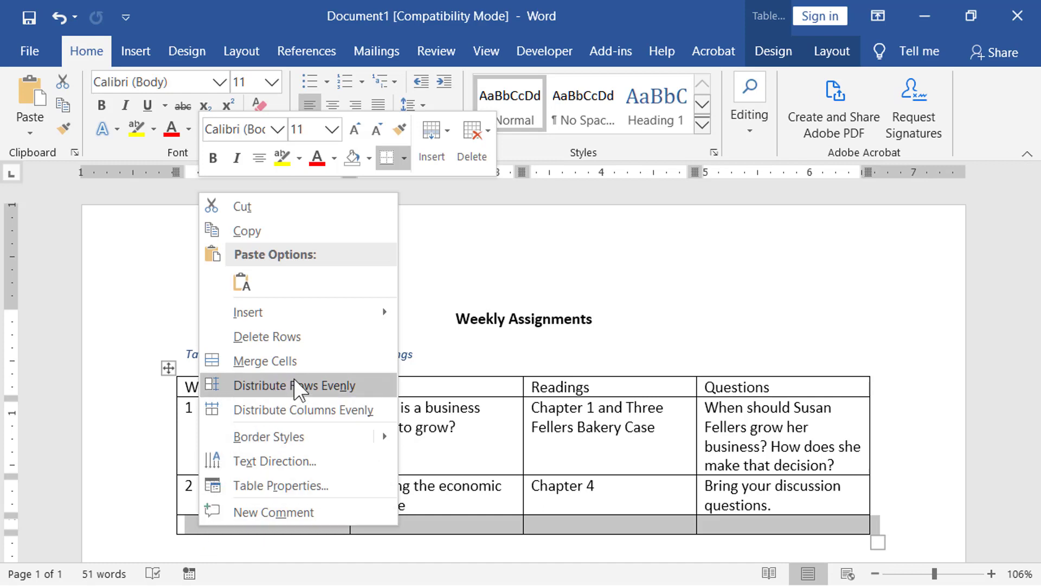
pyautogui.click(323, 341)
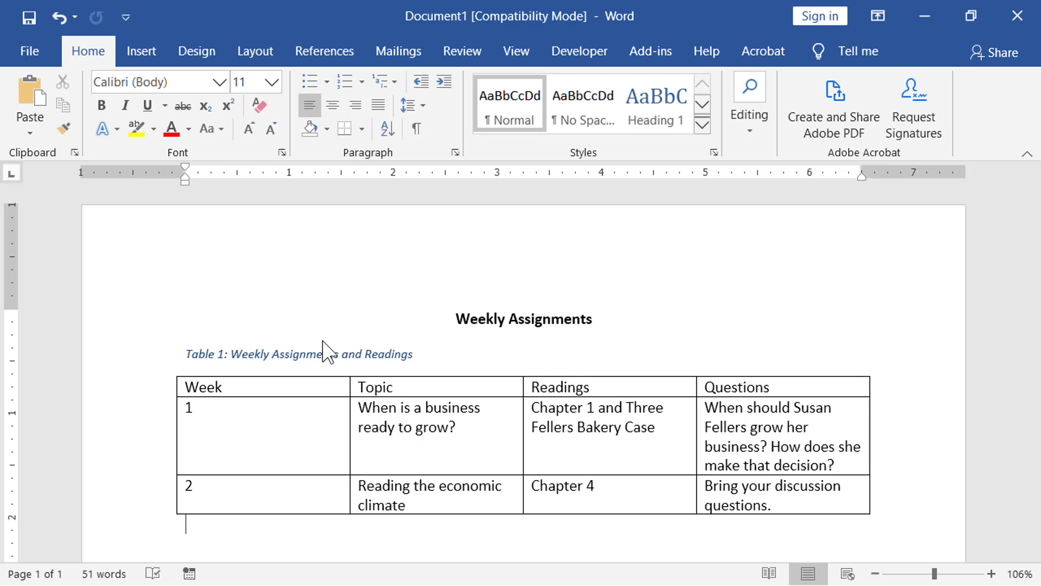
# Complete the Reflections cell of the week 16 row with "Enjoy your break!"
pyautogui.write('y y')
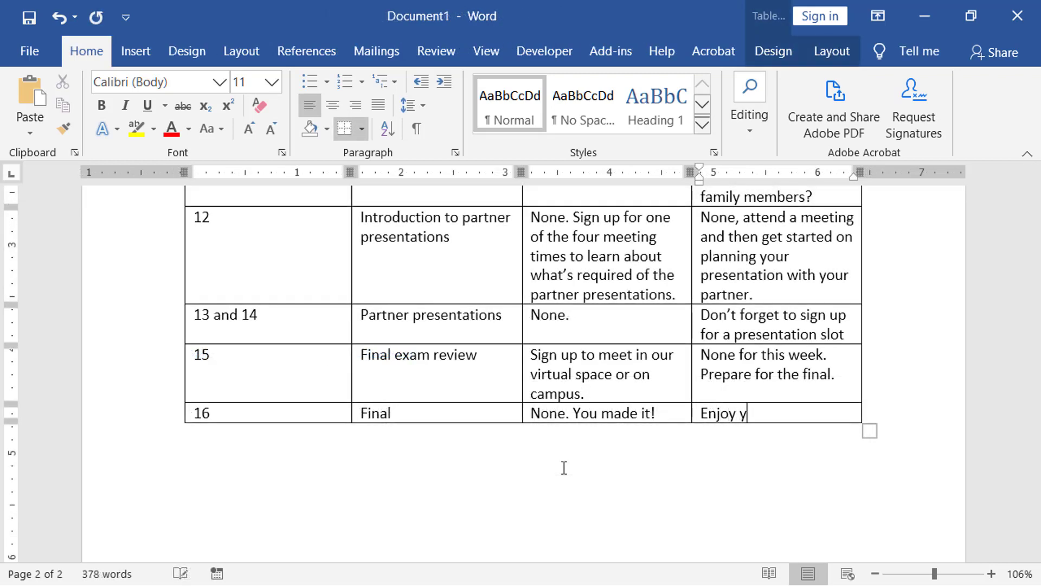
pyautogui.write('our break!')
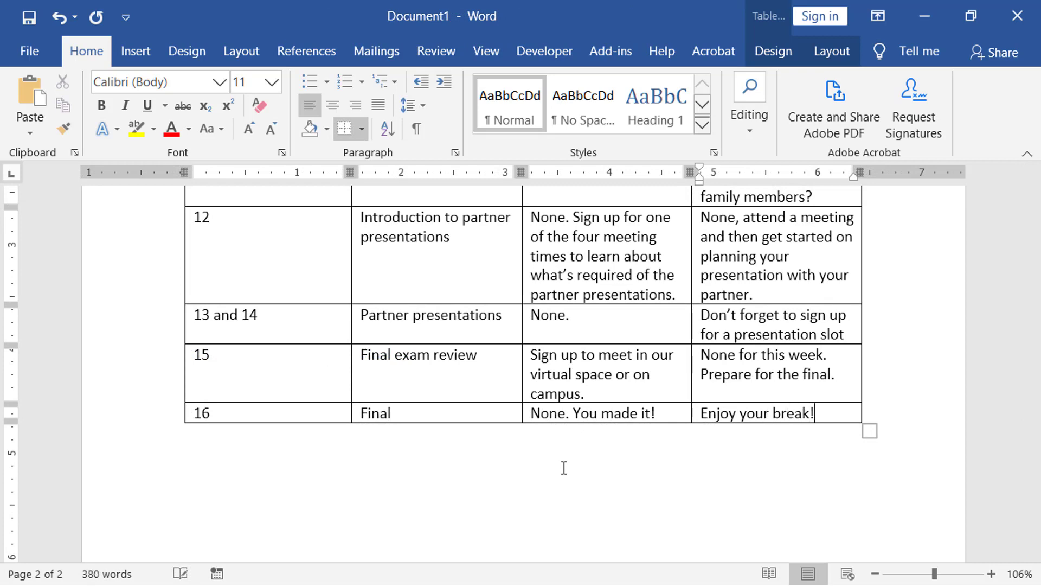
pyautogui.scroll(10, 239, 304)
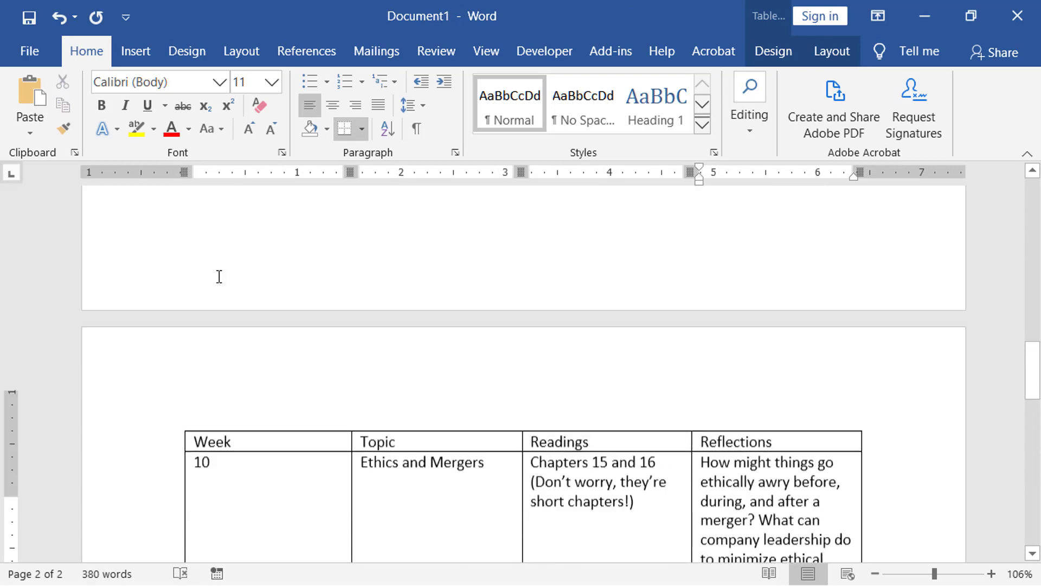
pyautogui.scroll(15, 219, 276)
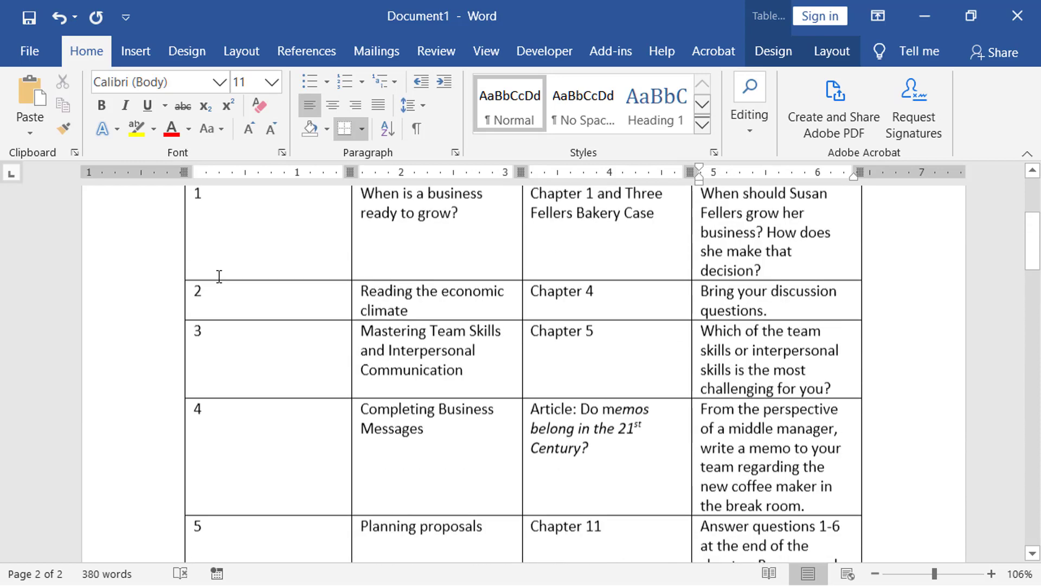
pyautogui.scroll(4, 219, 277)
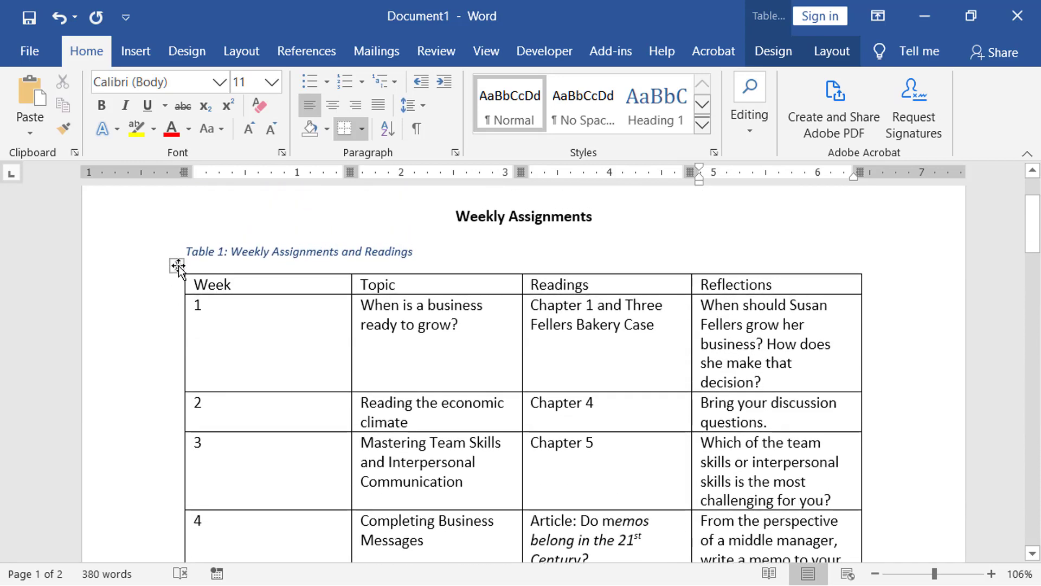
# Add an alt text description to the Weekly Assignments table, stating that it is a basic table with 4 columns and 16 rows
pyautogui.rightClick(178, 266)
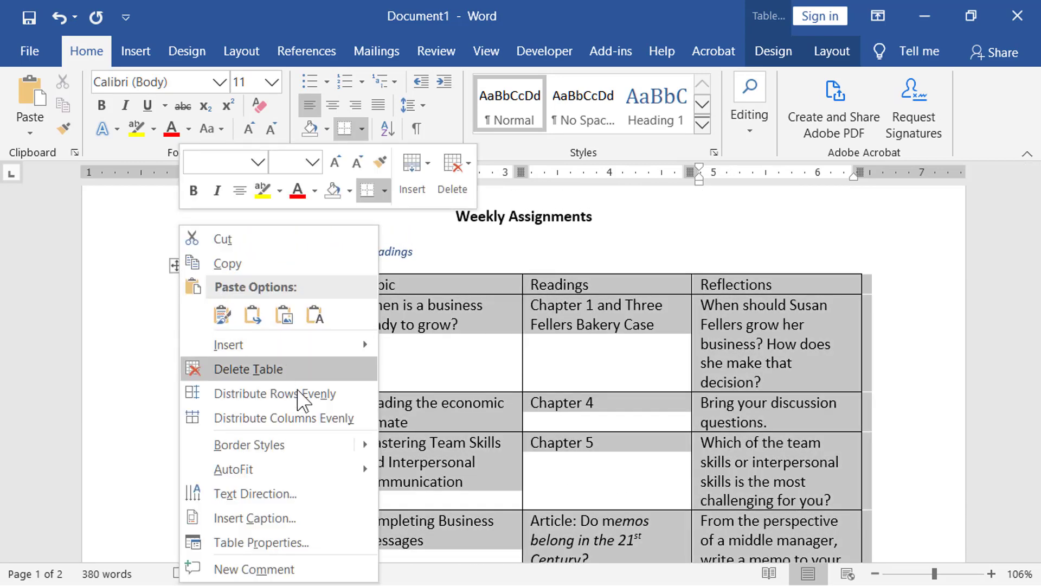
pyautogui.click(262, 543)
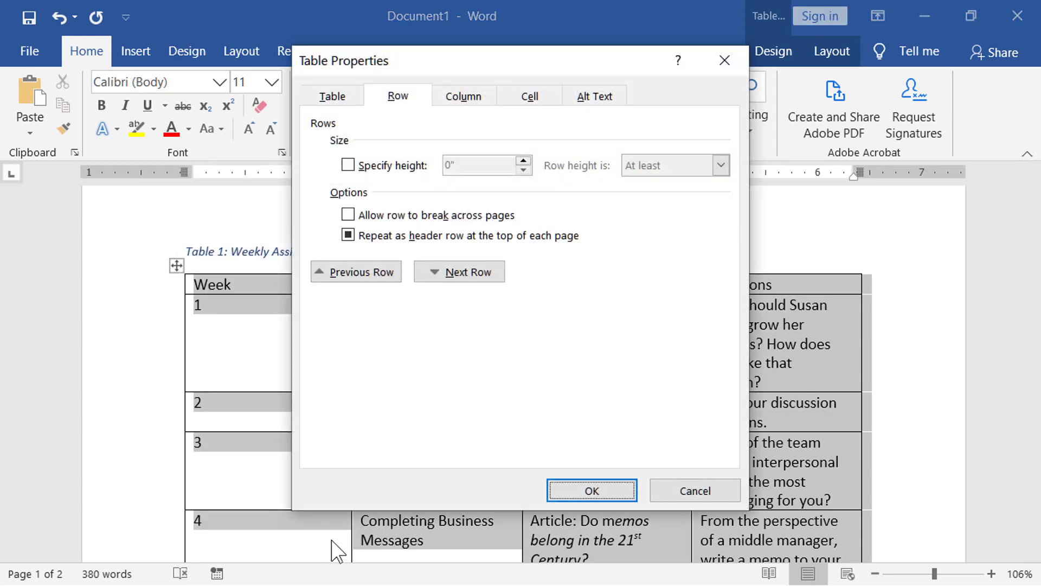
pyautogui.click(590, 101)
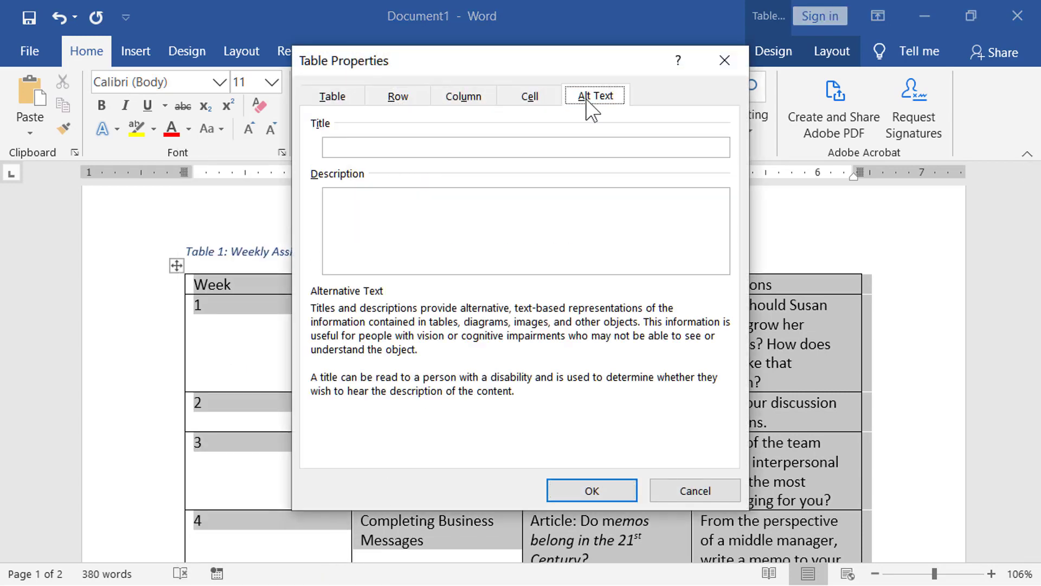
pyautogui.click(518, 203)
pyautogui.write('Basic table wi')
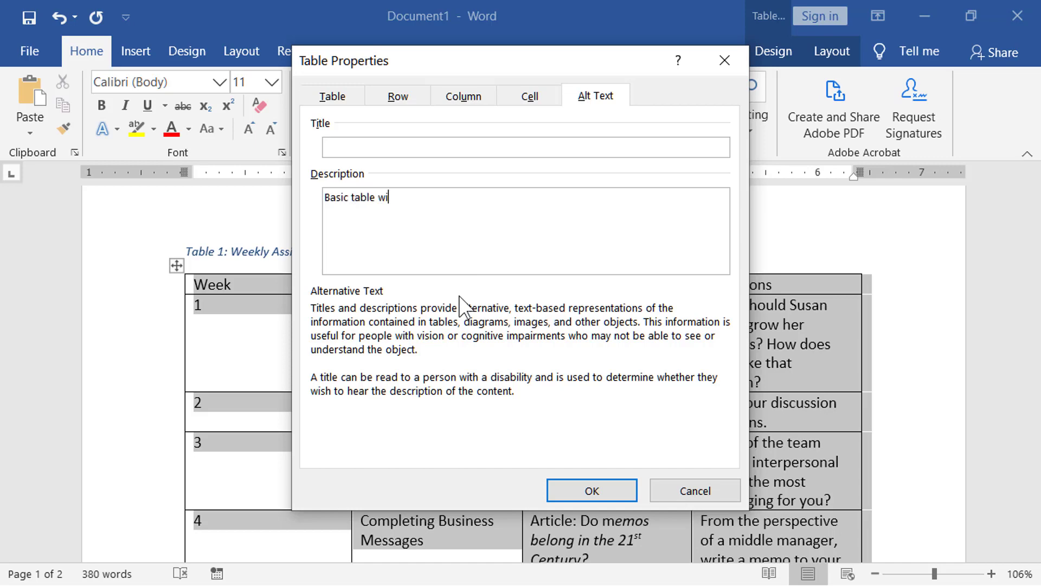
pyautogui.write('th 4 columns and 16 row')
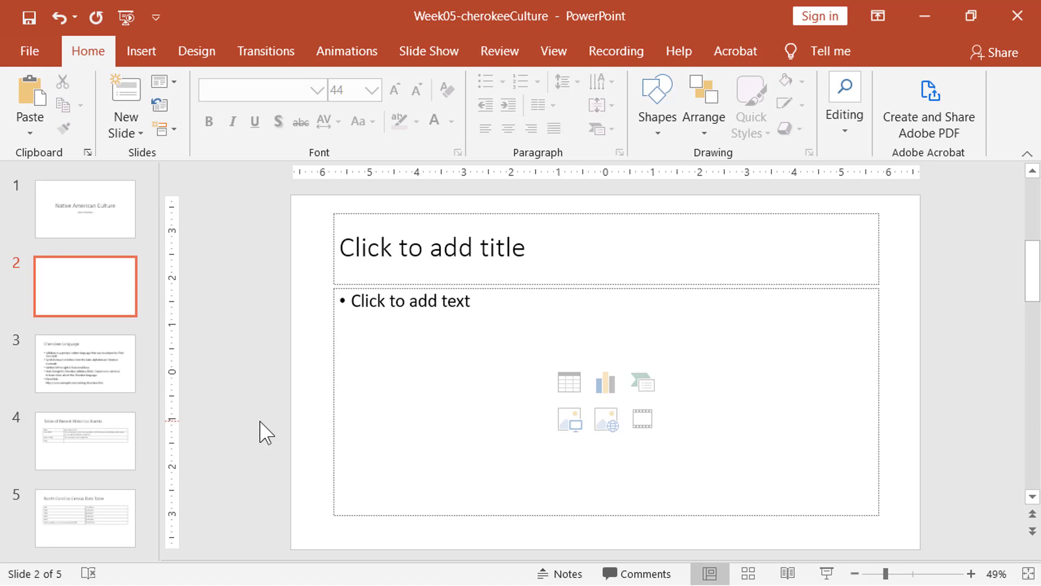
# In the PowerPoint presentation Week05-cherokeeCulture, insert a table with 3 columns and 3 rows into the content placeholder of slide 2
pyautogui.click(575, 389)
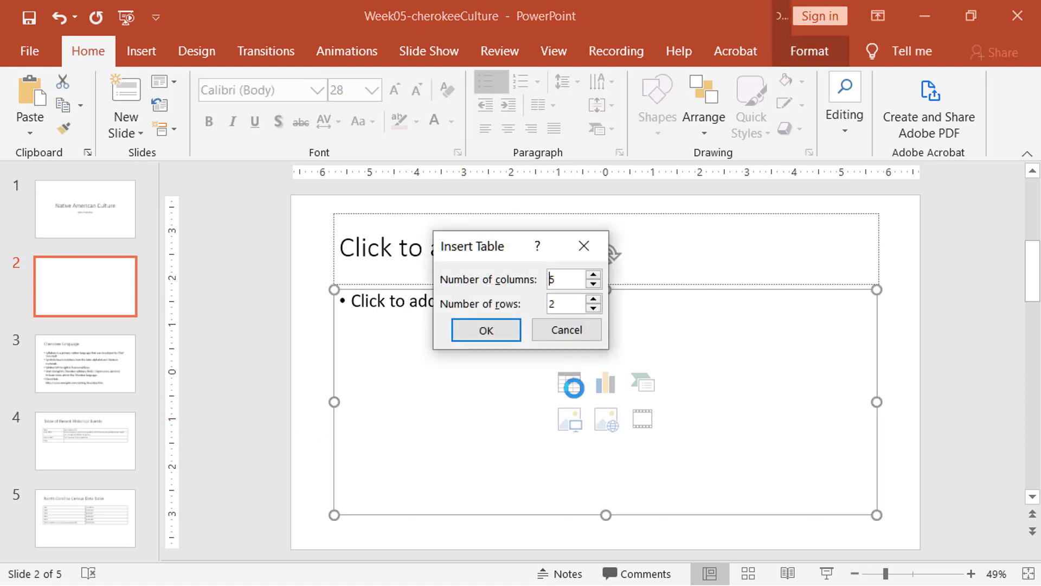
pyautogui.click(593, 283)
pyautogui.click(593, 283)
pyautogui.click(594, 299)
pyautogui.click(512, 330)
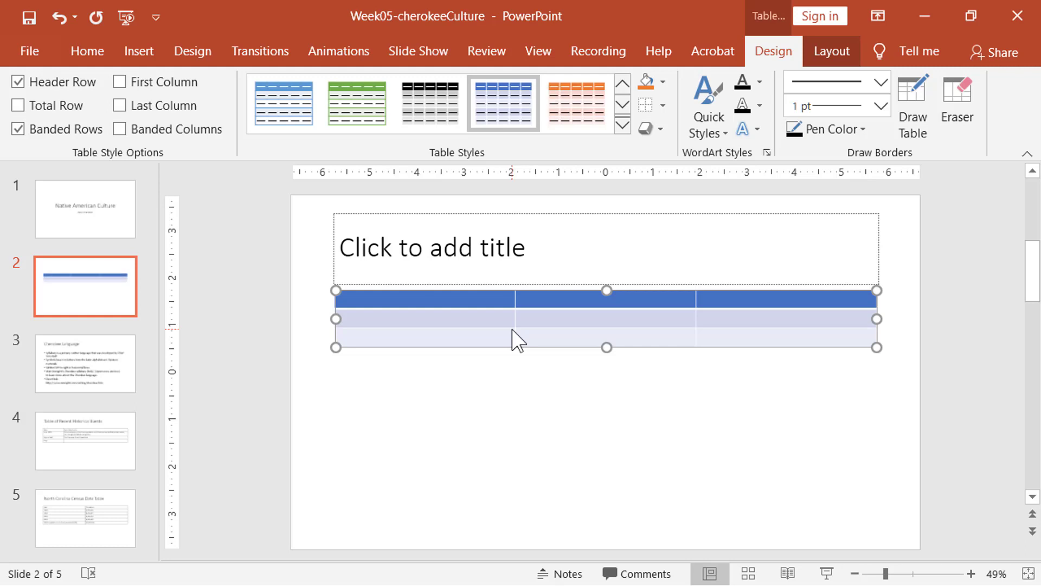
# Title slide 2 "Table of Weekly Topics" and select the table below the title
pyautogui.click(474, 264)
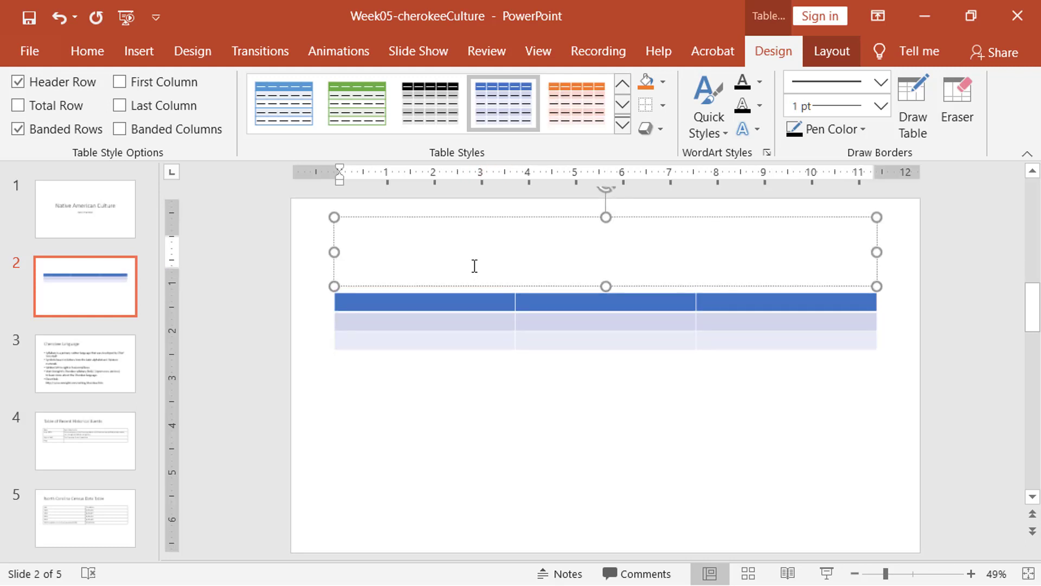
pyautogui.write('Table ')
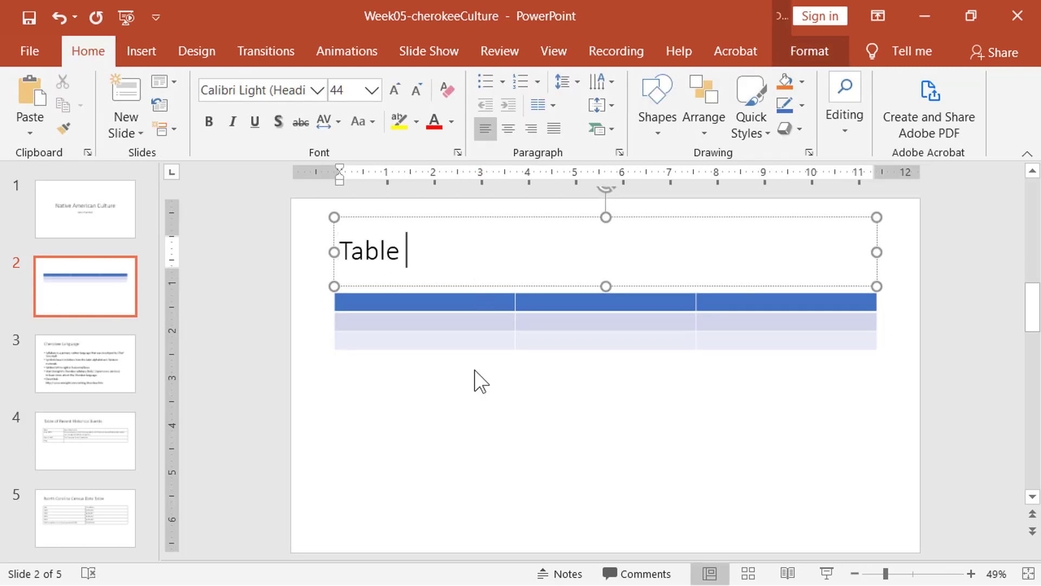
pyautogui.write('of Weekly Topics')
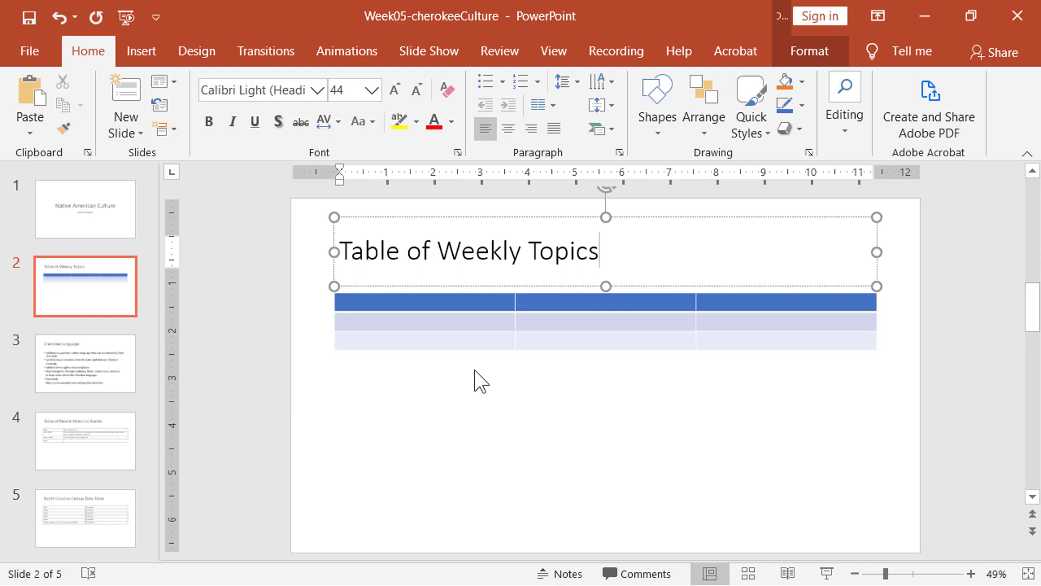
pyautogui.click(510, 331)
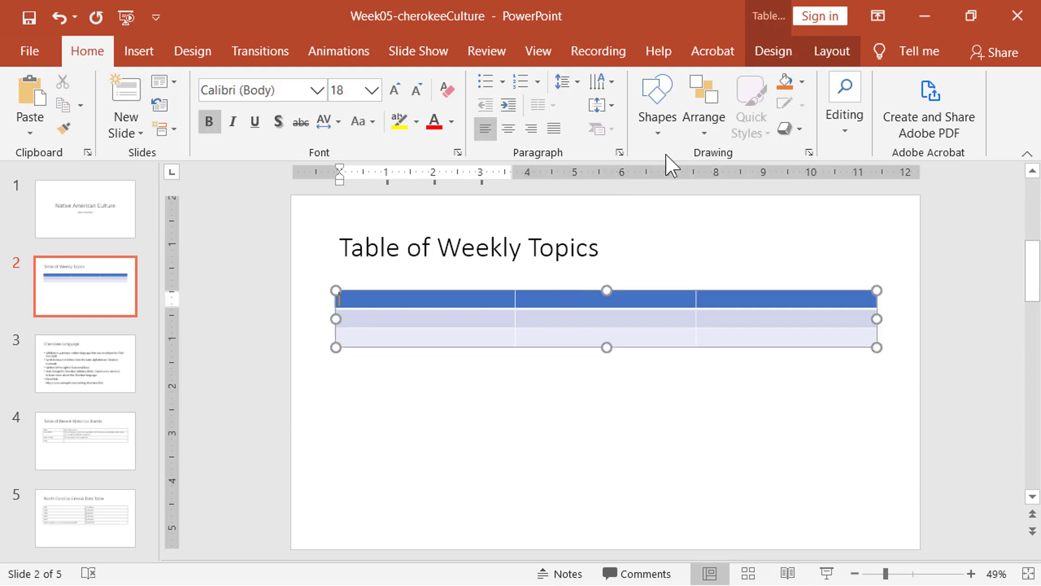